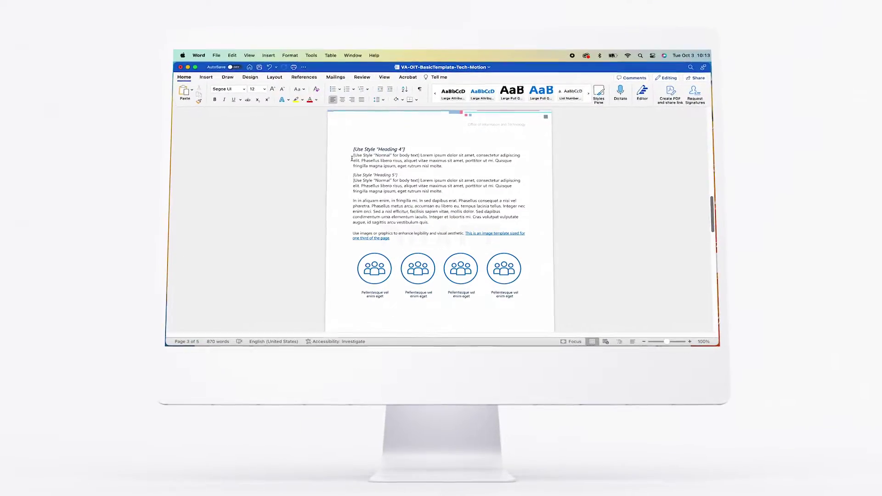
- Indent the 'In in aliquam enim' paragraph and select the whole Vestibulum paragraph
{"action": "left_click", "coordinate": [353, 201]}
{"action": "left_click", "coordinate": [389, 89]}
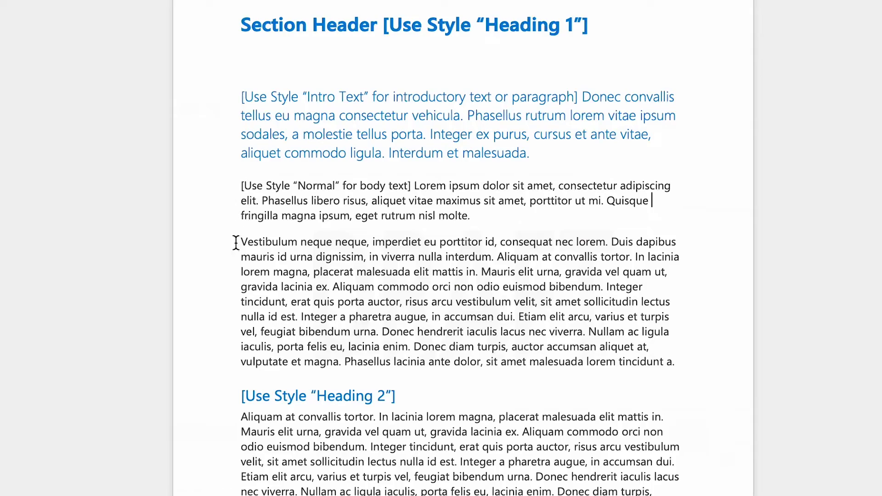
{"action": "left_click_drag", "start_coordinate": [235, 242], "coordinate": [694, 238]}
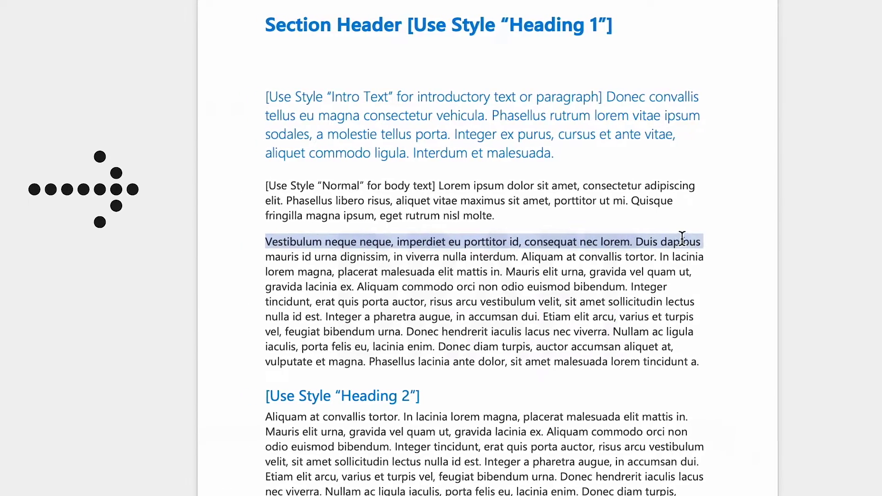
{"action": "left_click_drag", "start_coordinate": [694, 239], "coordinate": [711, 391]}
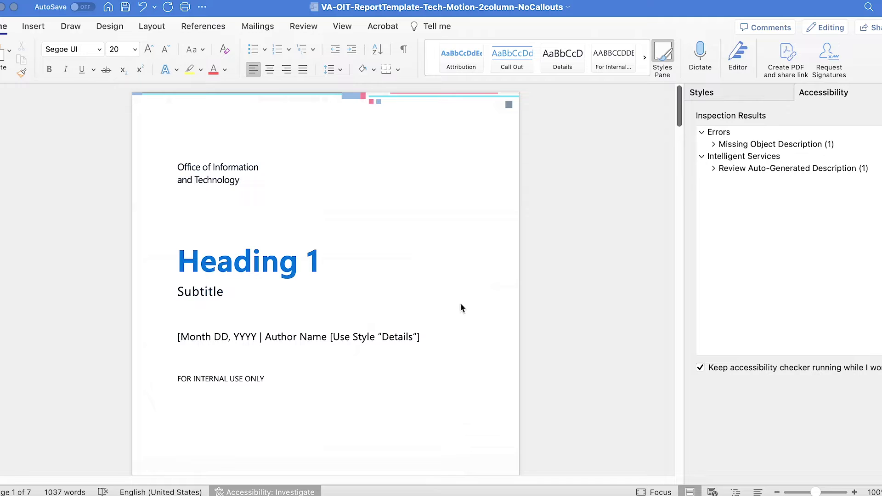
{"action": "scroll", "coordinate": [461, 286], "scroll_direction": "down", "scroll_amount": 1}
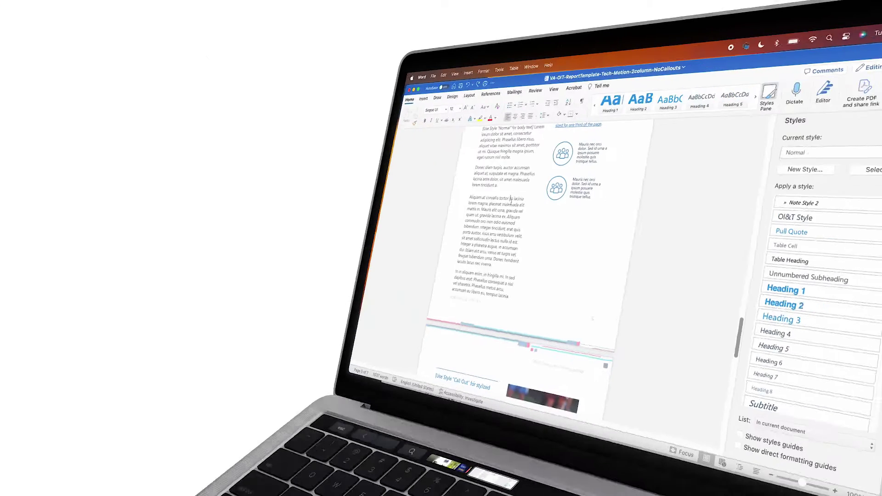
- Split off 'Aliquam at convallis tortor.' as Heading 3, then inspect the Document, H1 and paragraph PDF tags
{"action": "key", "text": "Return"}
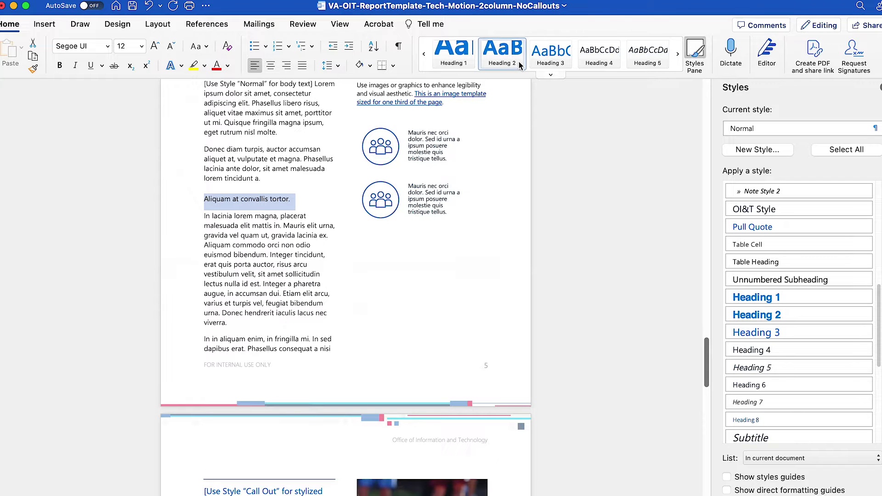
{"action": "left_click", "coordinate": [544, 54]}
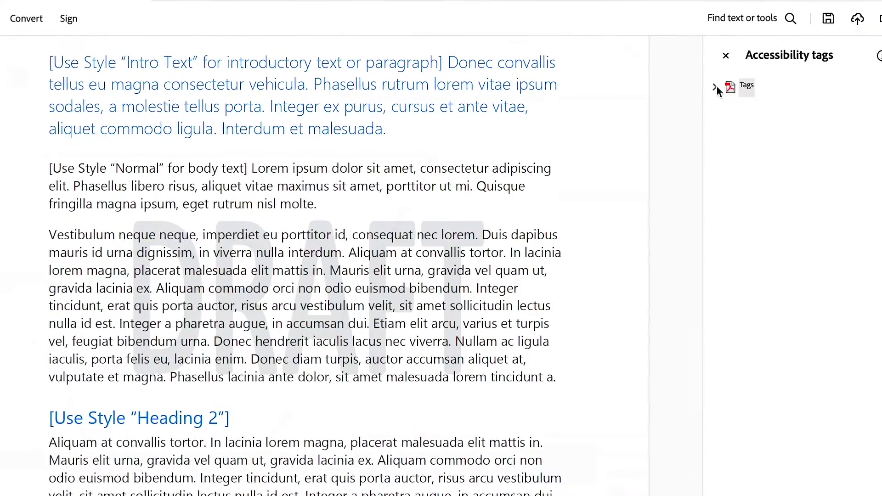
{"action": "left_click", "coordinate": [713, 88]}
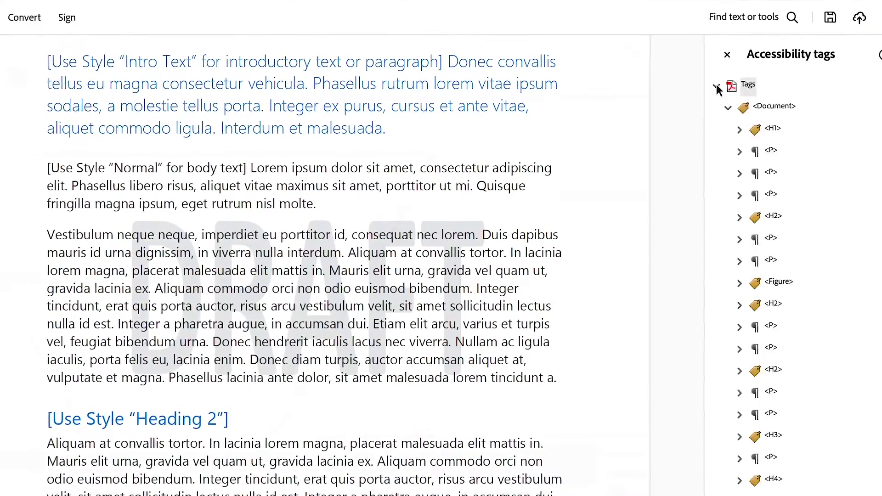
{"action": "left_click", "coordinate": [775, 105]}
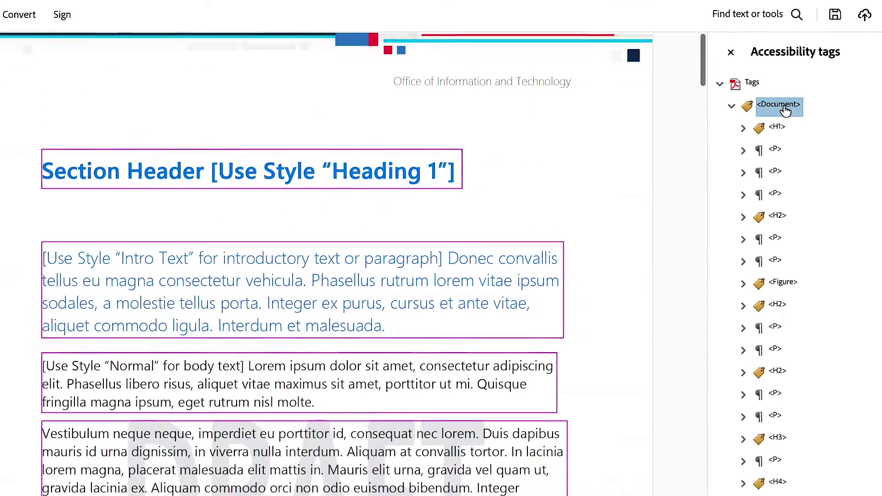
{"action": "left_click", "coordinate": [779, 127]}
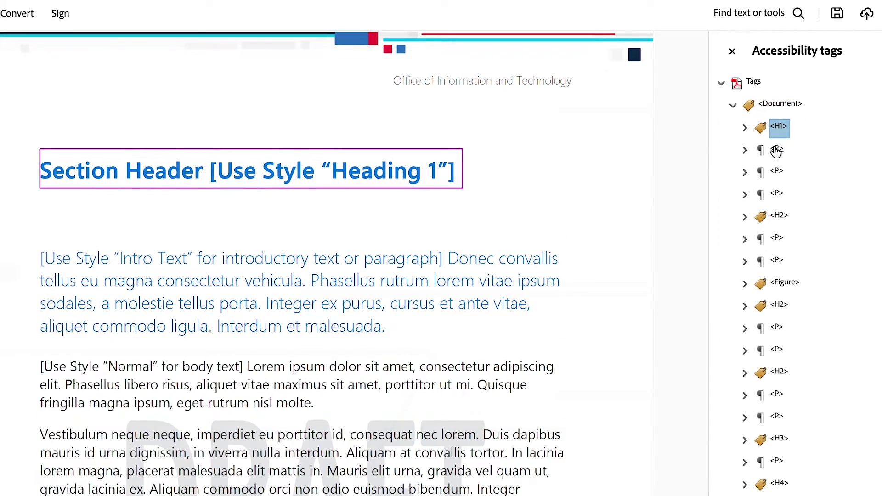
{"action": "left_click", "coordinate": [777, 149]}
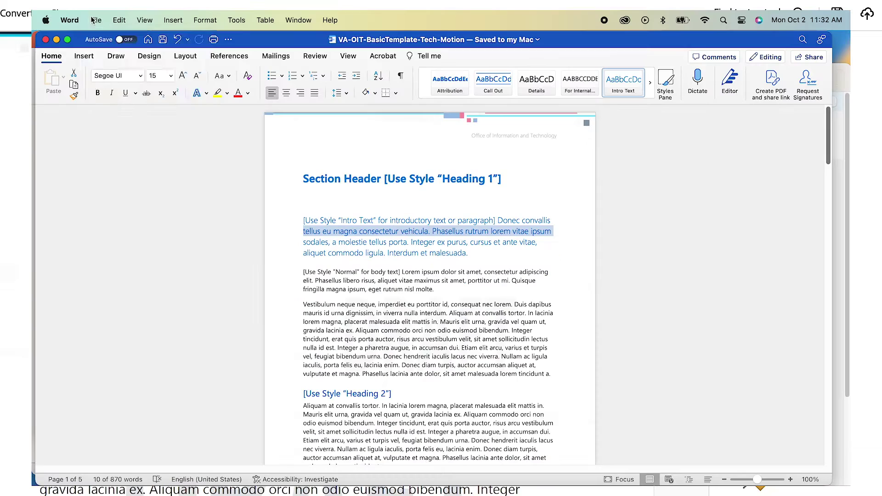
- Start Save As for the basic template with File Format set to PDF
{"action": "left_click", "coordinate": [95, 19]}
{"action": "left_click", "coordinate": [119, 121]}
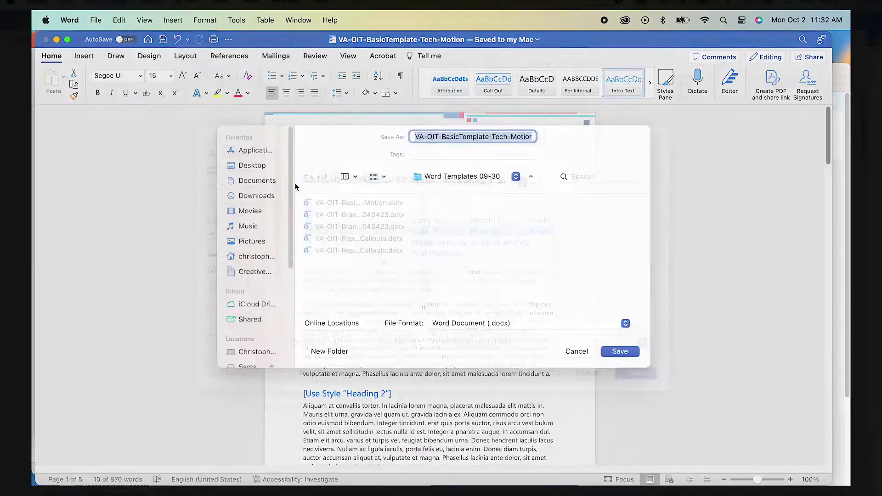
{"action": "left_click", "coordinate": [493, 346]}
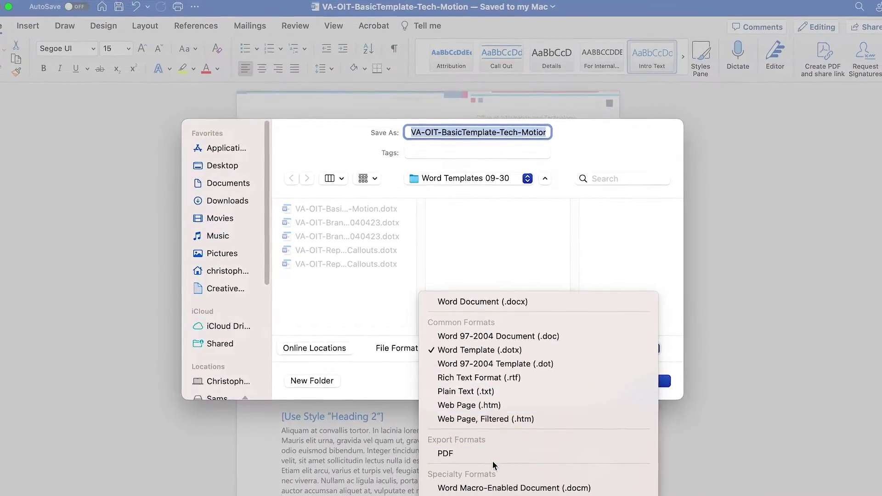
{"action": "left_click", "coordinate": [495, 456]}
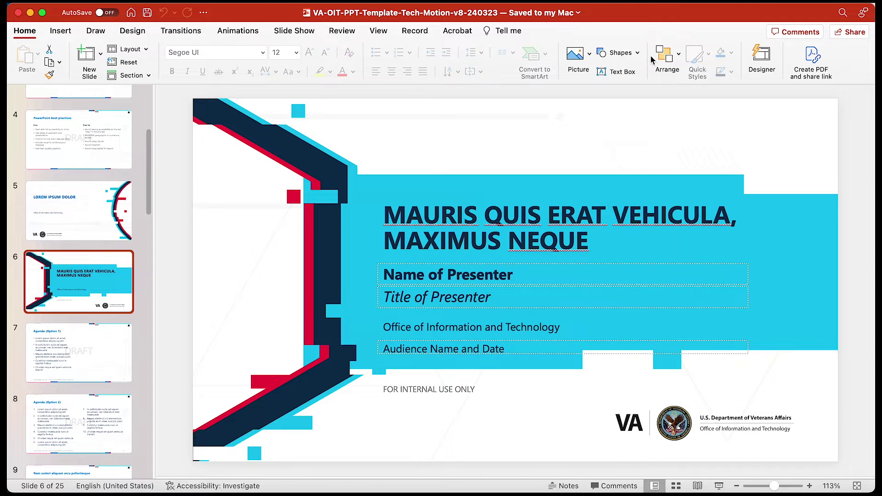
- Open the Selection Pane and step through Title 1, Presenter Name, Presenter Title and Audience/Date placeholders
{"action": "left_click", "coordinate": [677, 59]}
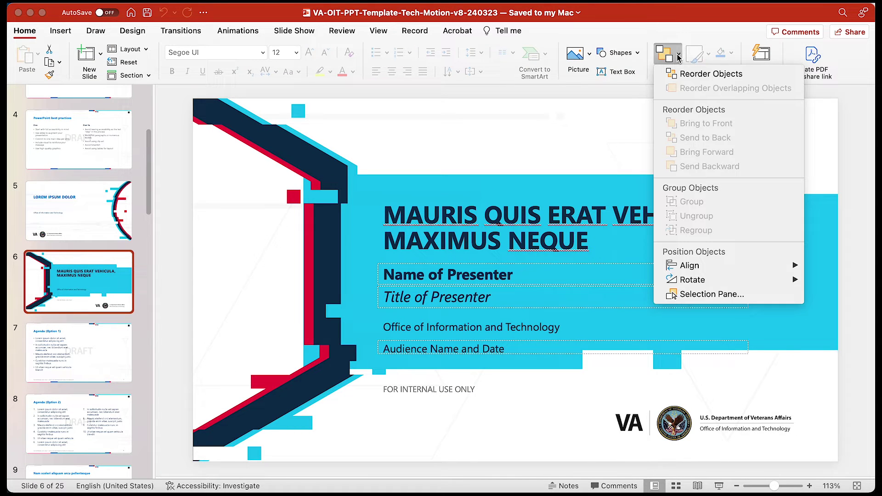
{"action": "left_click", "coordinate": [719, 296]}
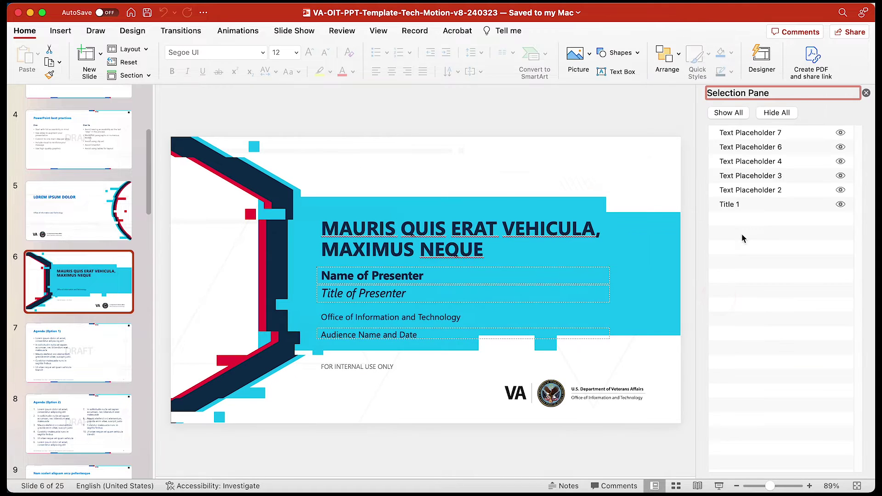
{"action": "left_click", "coordinate": [753, 205]}
{"action": "left_click", "coordinate": [752, 193]}
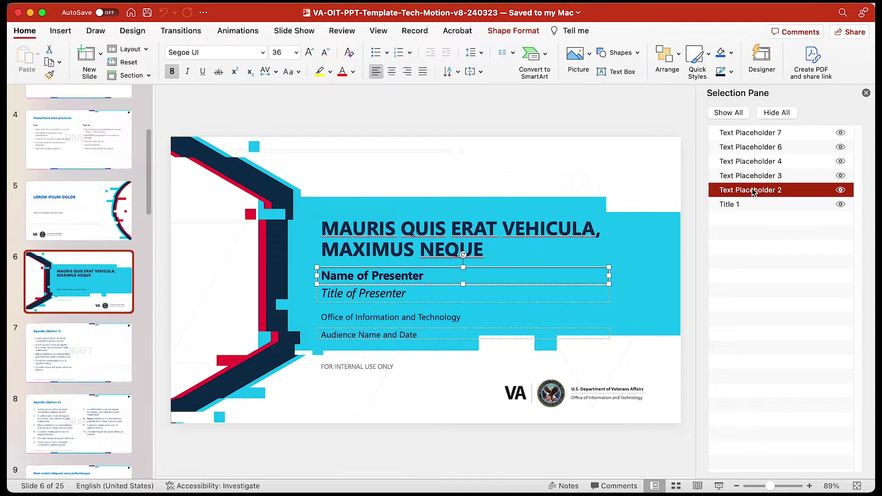
{"action": "left_click", "coordinate": [752, 176]}
{"action": "left_click", "coordinate": [754, 148]}
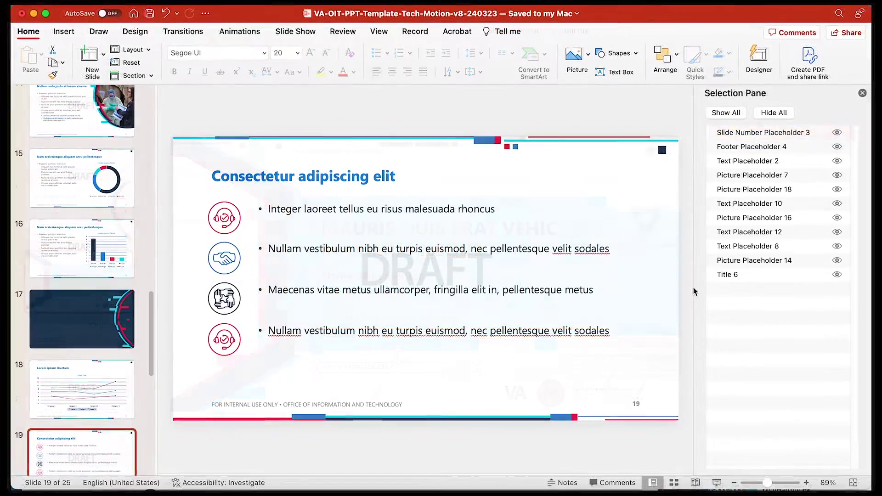
- Drag Text Placeholder 10 below Text Placeholder 12, then show the Reading Order Pane
{"action": "left_click", "coordinate": [728, 274]}
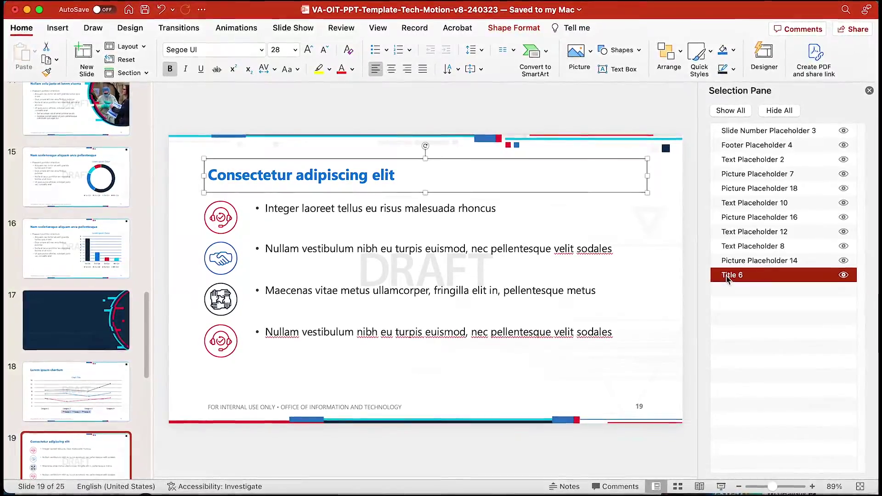
{"action": "left_click", "coordinate": [748, 129]}
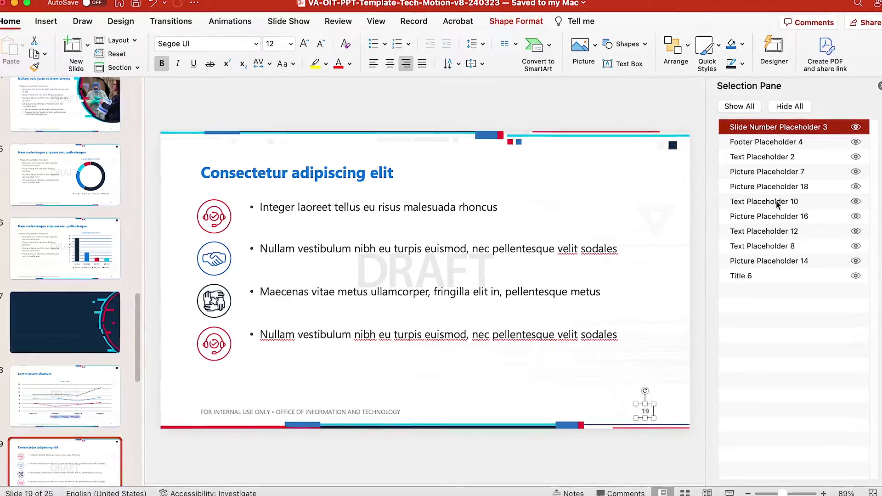
{"action": "left_click_drag", "start_coordinate": [777, 205], "coordinate": [777, 241]}
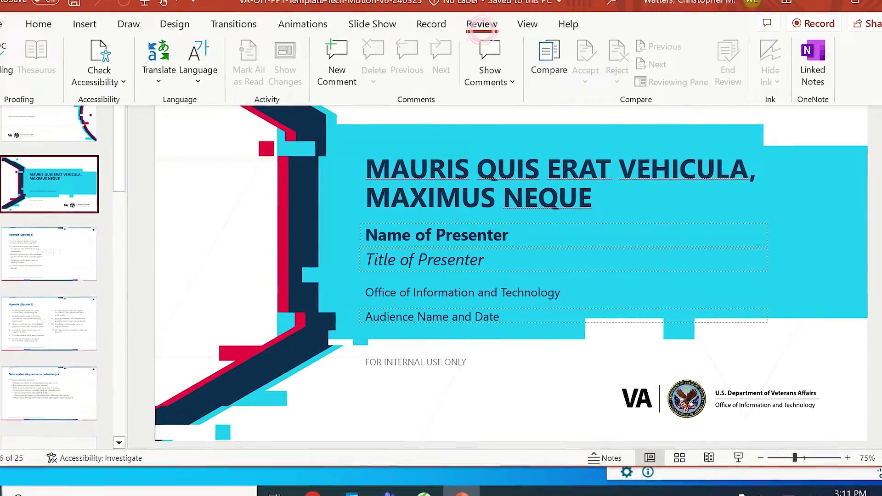
{"action": "left_click", "coordinate": [101, 84]}
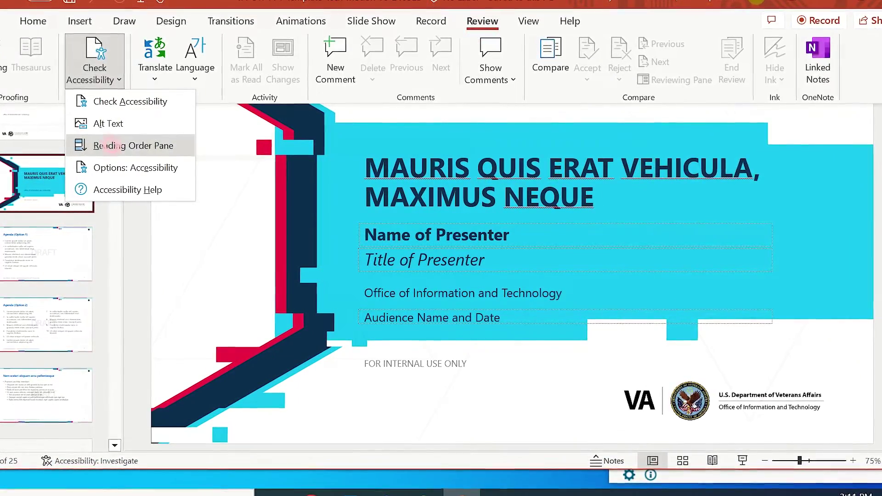
{"action": "left_click", "coordinate": [133, 145]}
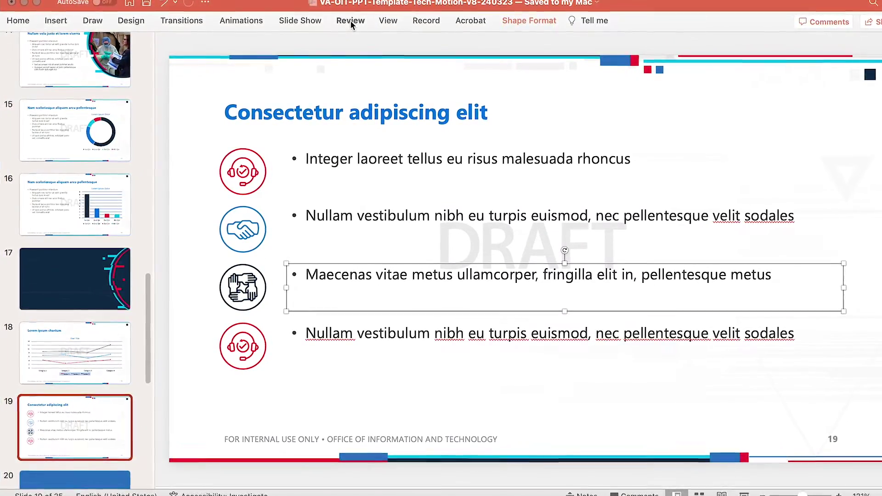
- Reopen the Selection Pane from the Check Accessibility menu and select Title 6
{"action": "left_click", "coordinate": [350, 21]}
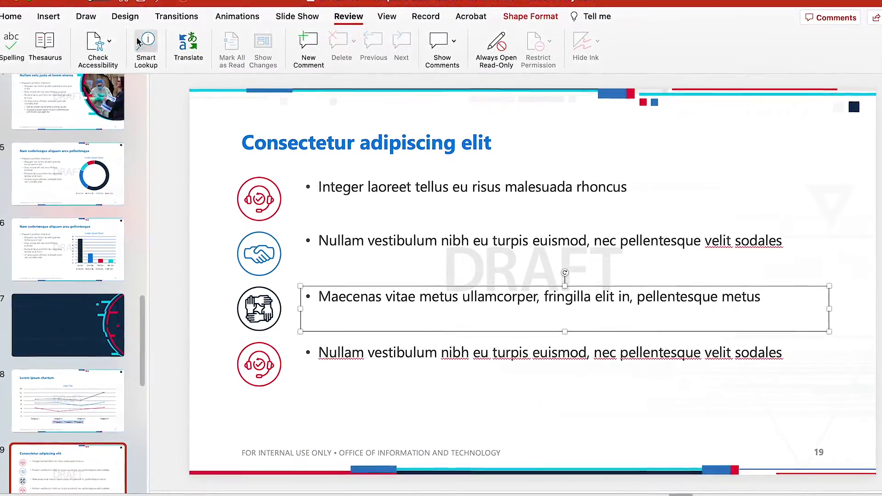
{"action": "left_click", "coordinate": [110, 43]}
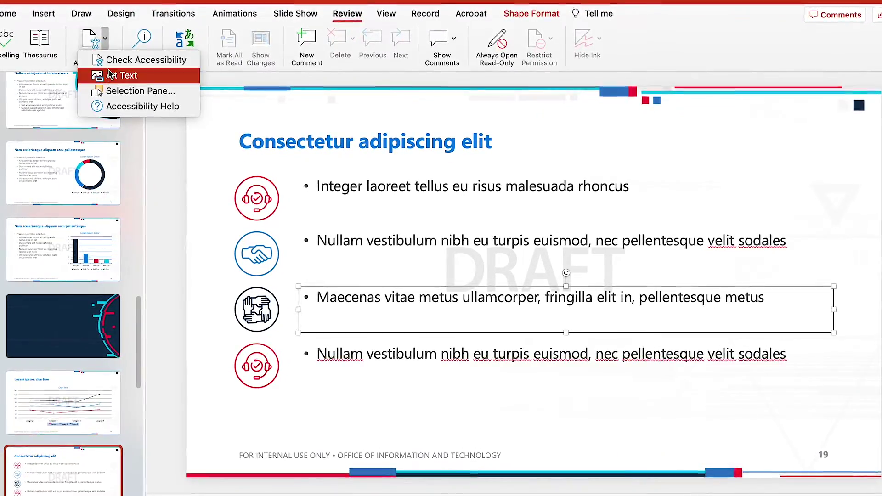
{"action": "left_click", "coordinate": [114, 90]}
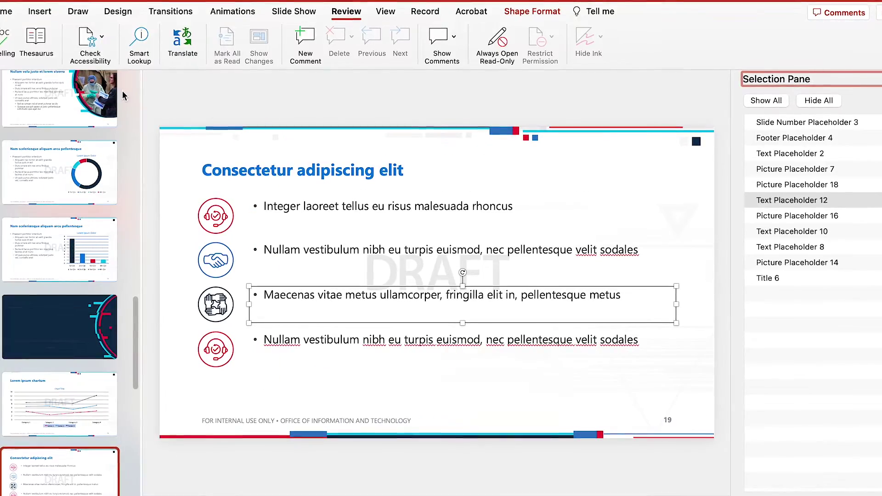
{"action": "left_click", "coordinate": [794, 281]}
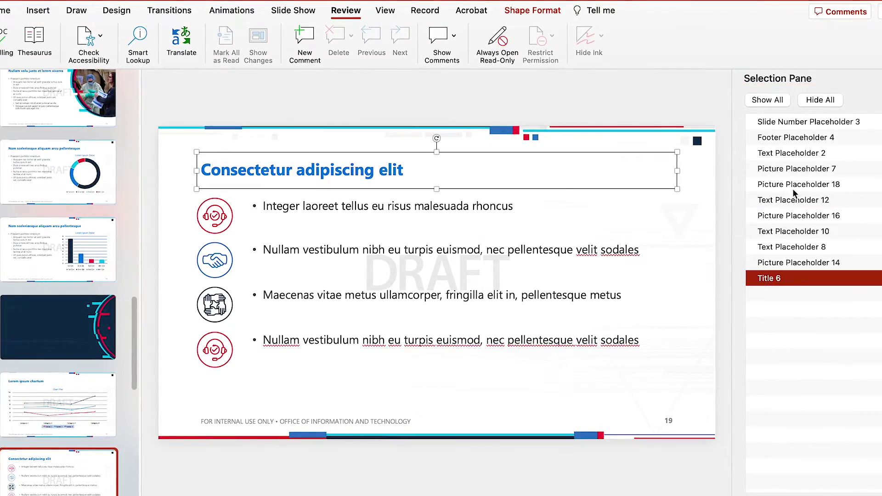